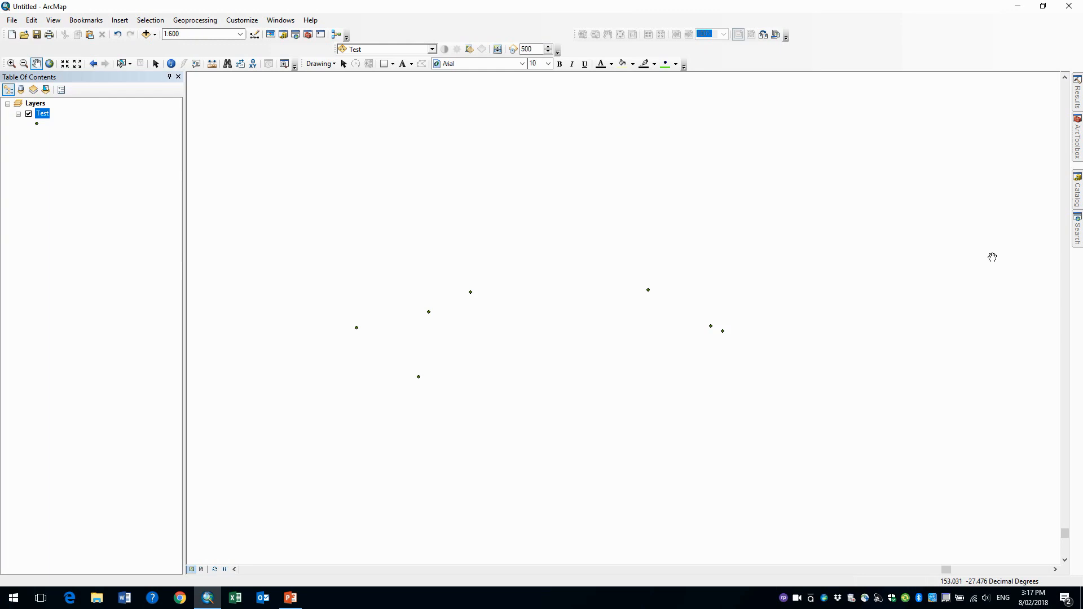
Add the aerial image EPSG28356_Date20170917_Lat-27.475206_Lon153.029617_Mpp0.149.jpg from the GeoApp folder to the map, dismissing the coordinate system warning.
mouse_move(1079, 204)
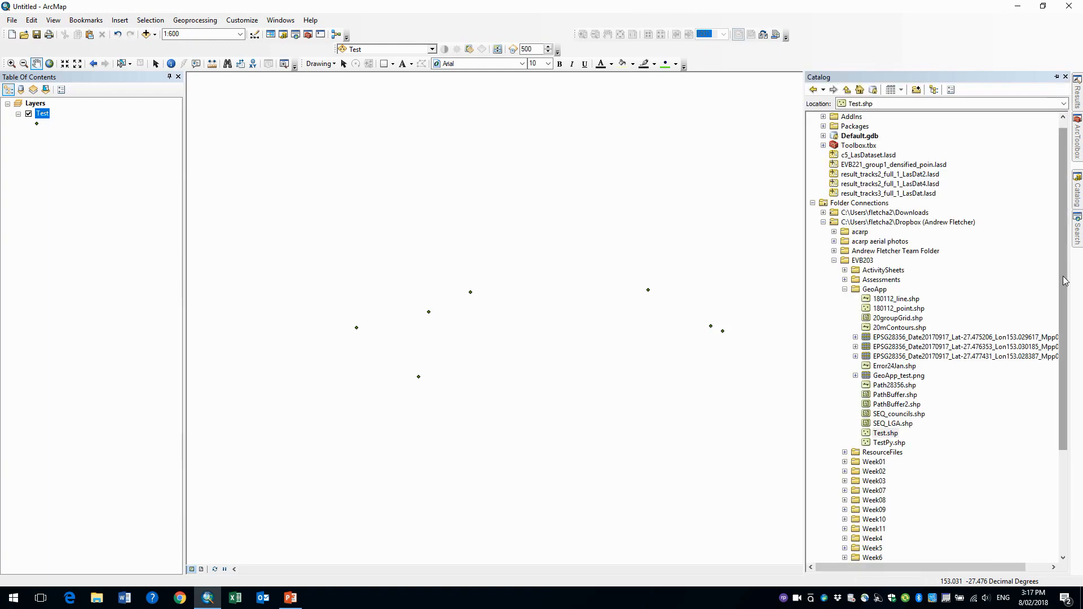
left_click(1003, 339)
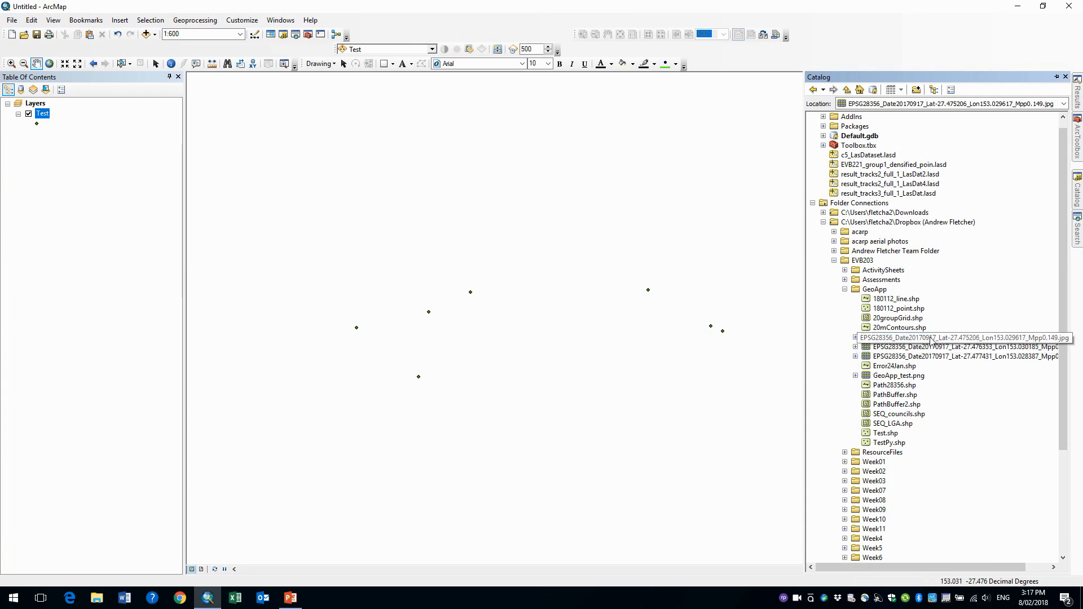
left_click_drag(932, 340, 647, 350)
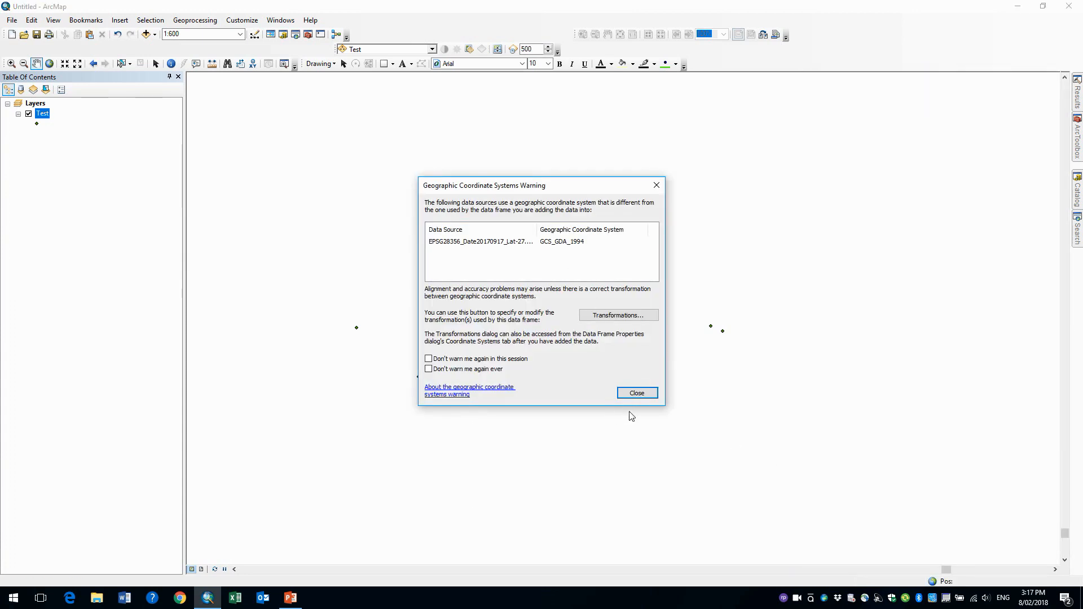
left_click(634, 392)
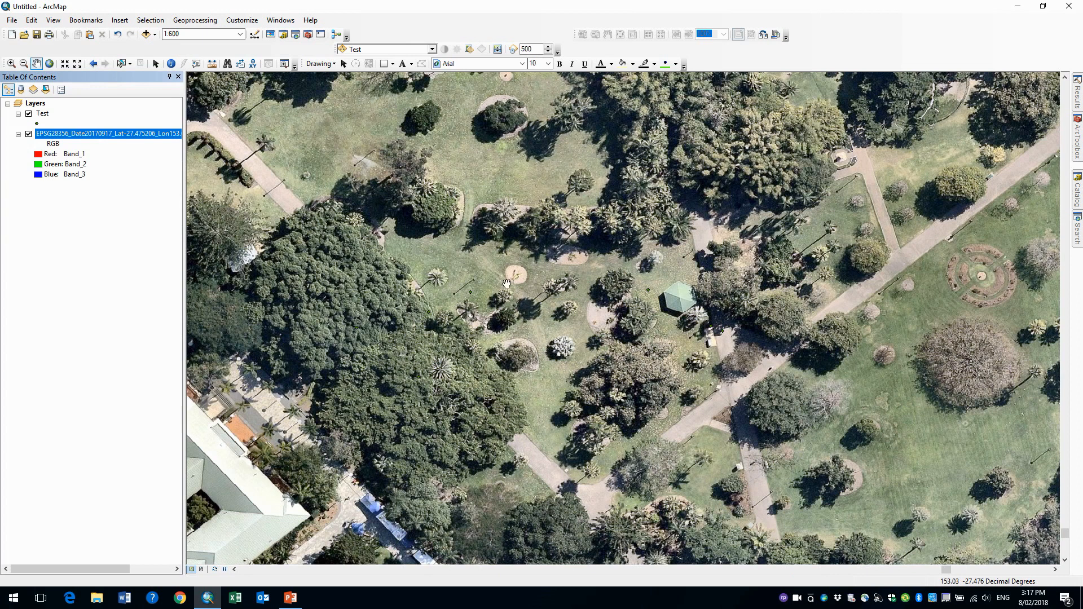
Examine the source properties of the aerial image layer, including its raster information and cell size.
right_click(120, 135)
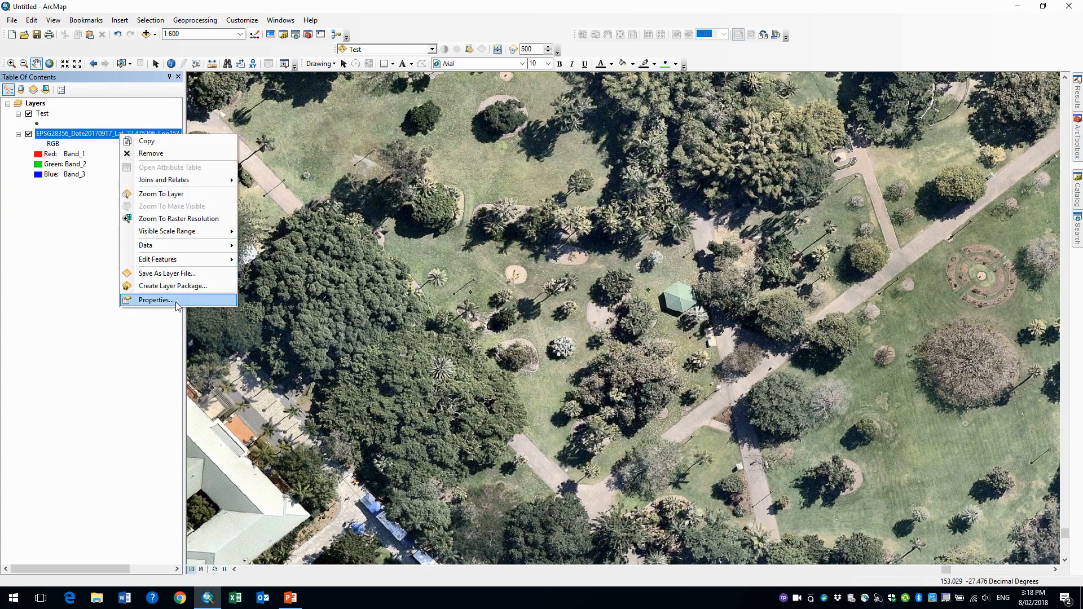
mouse_move(168, 250)
left_click(158, 300)
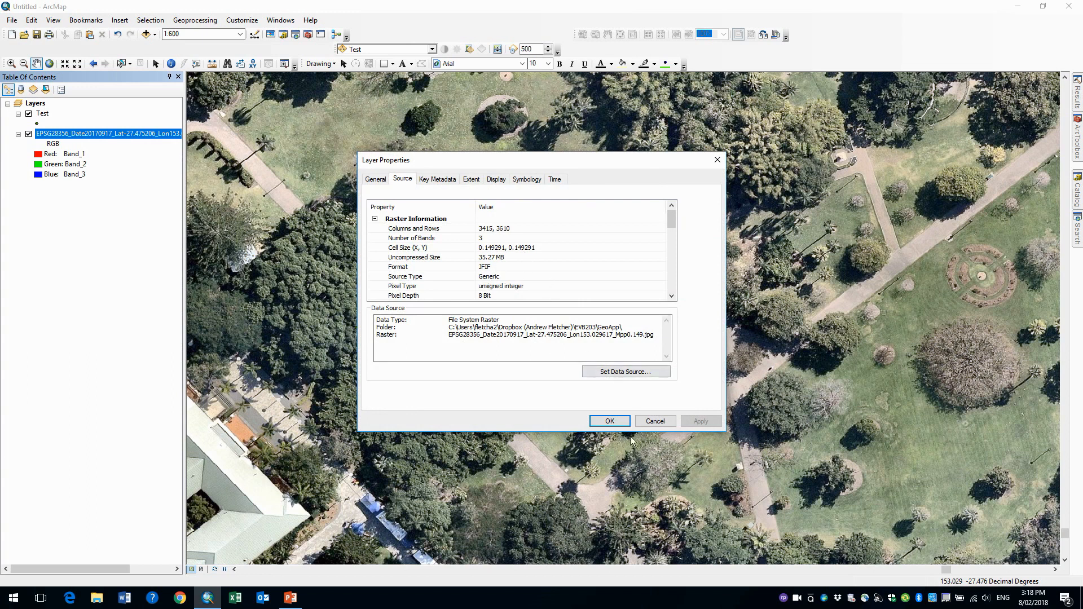
left_click(608, 423)
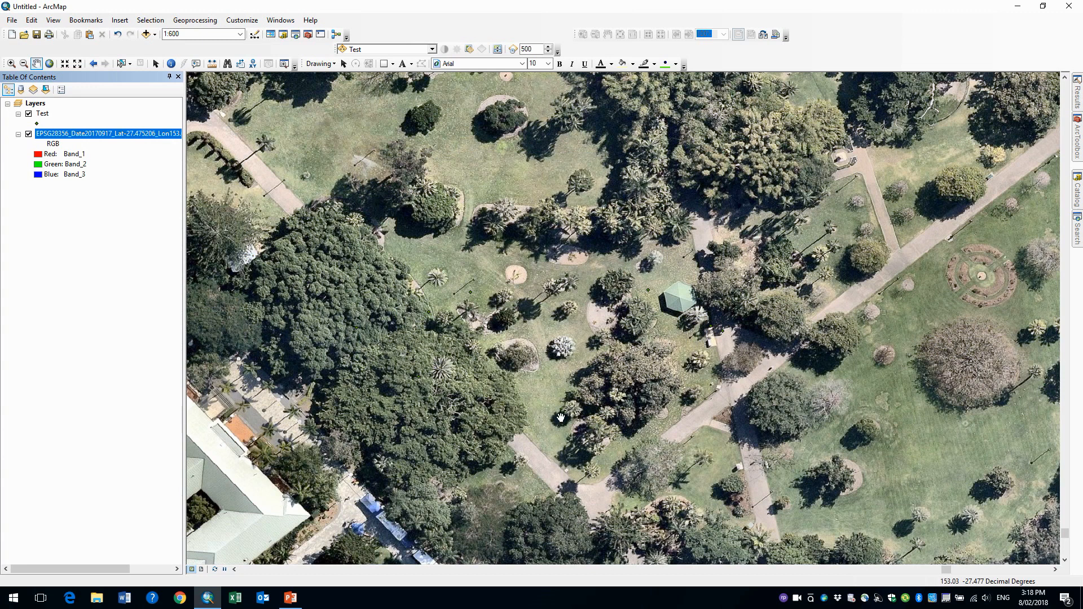
Change the point symbol of the Test layer to the green Circle 2.
left_click(37, 124)
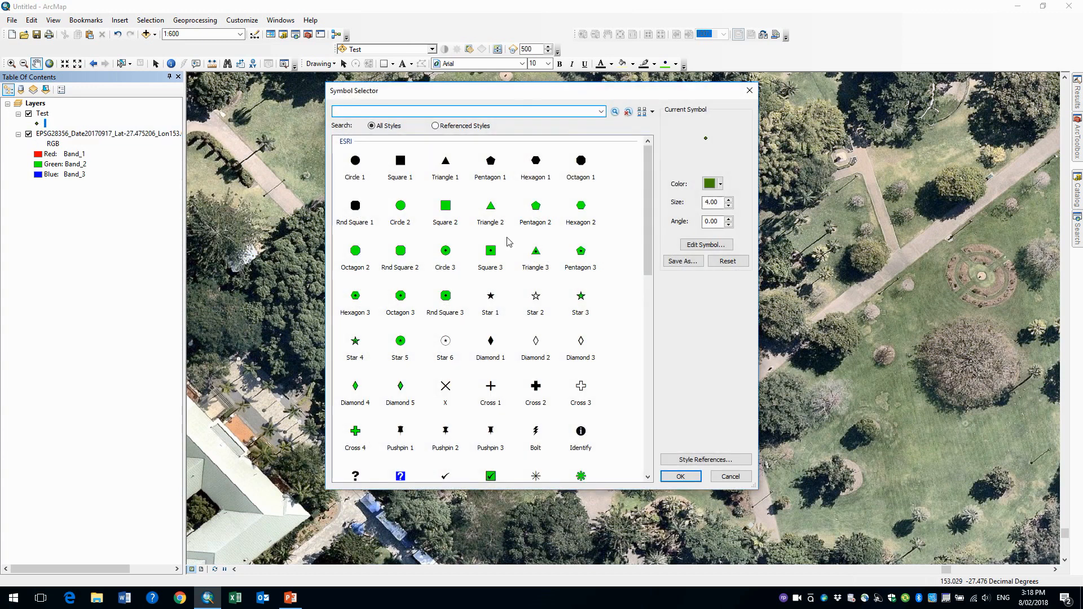
left_click(406, 207)
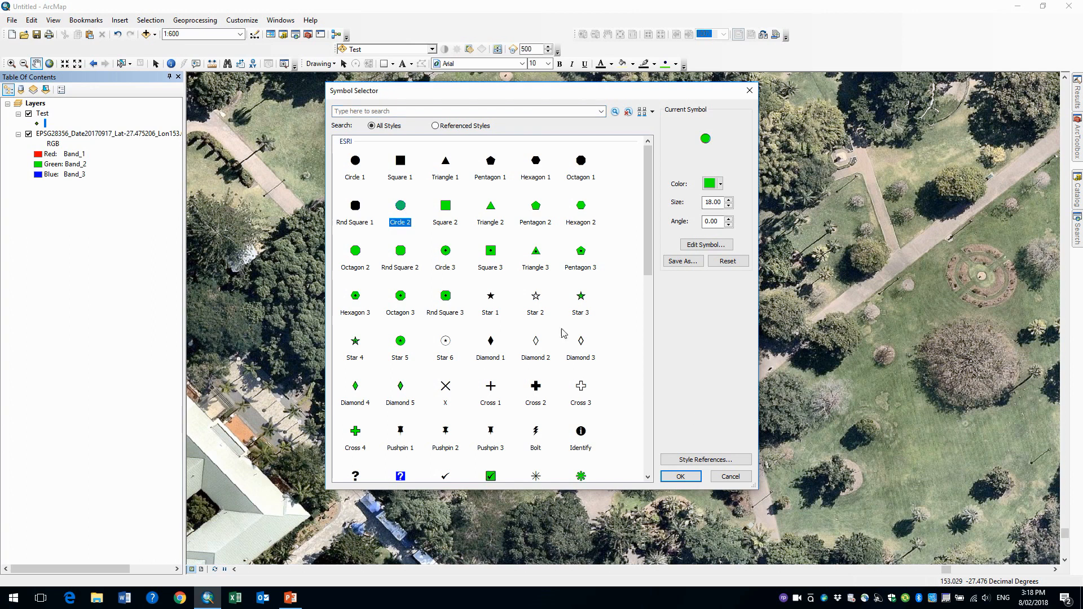
left_click(681, 476)
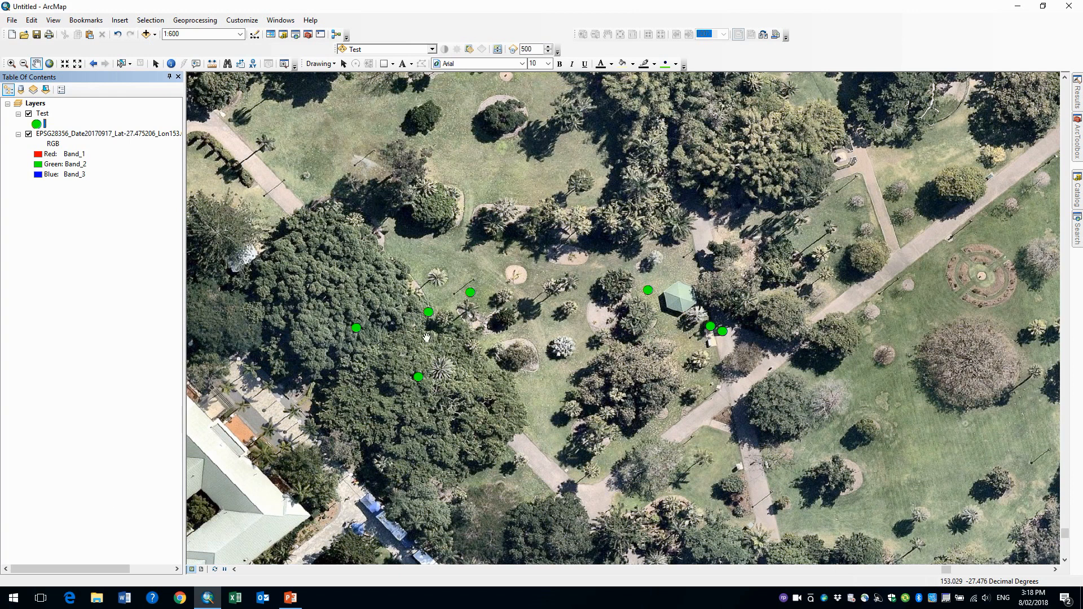
Identify the attributes of the Test point beside the lamp post in the open grass.
scroll(470, 280, "up", 2)
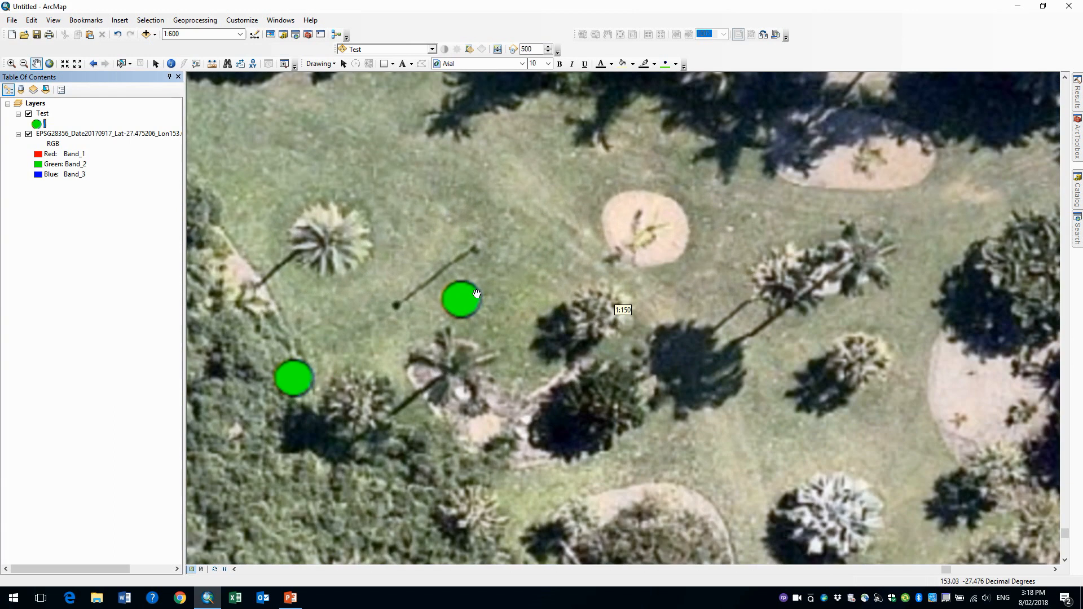
scroll(516, 345, "up", 2)
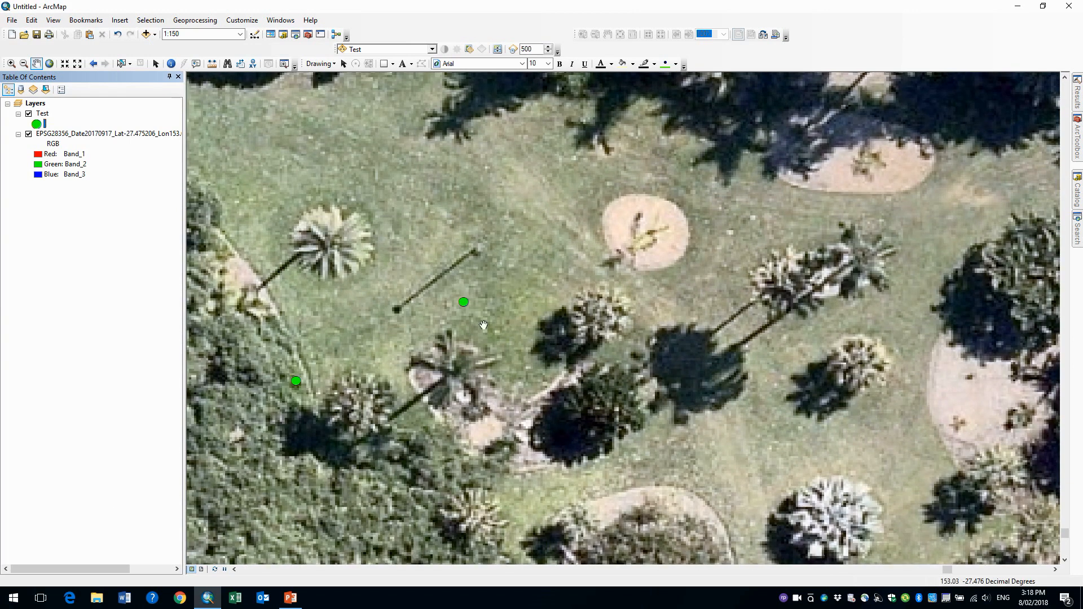
left_click(171, 64)
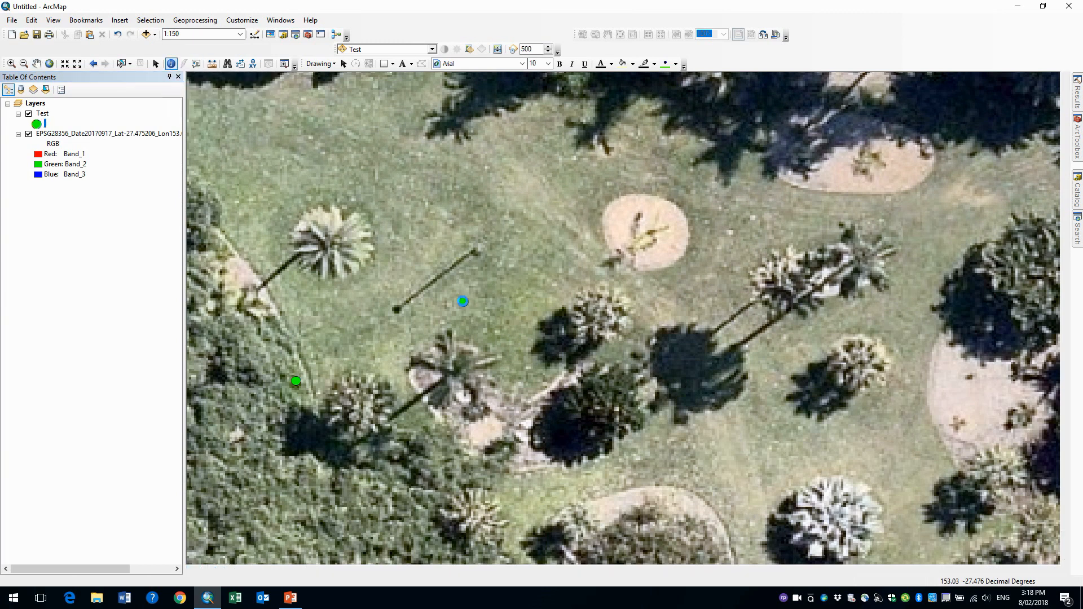
left_click(521, 357)
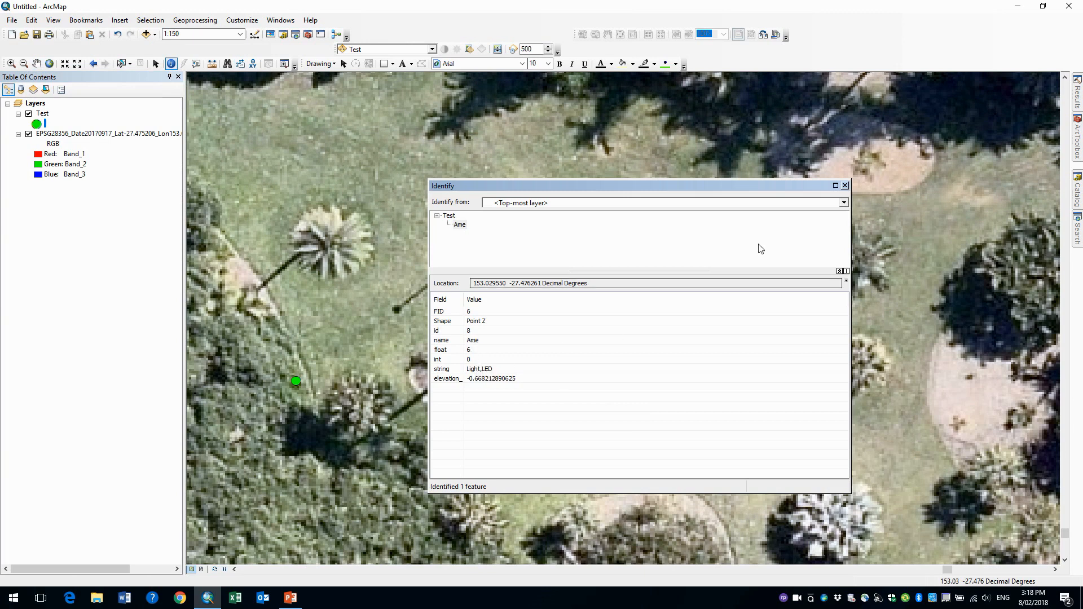
left_click(844, 185)
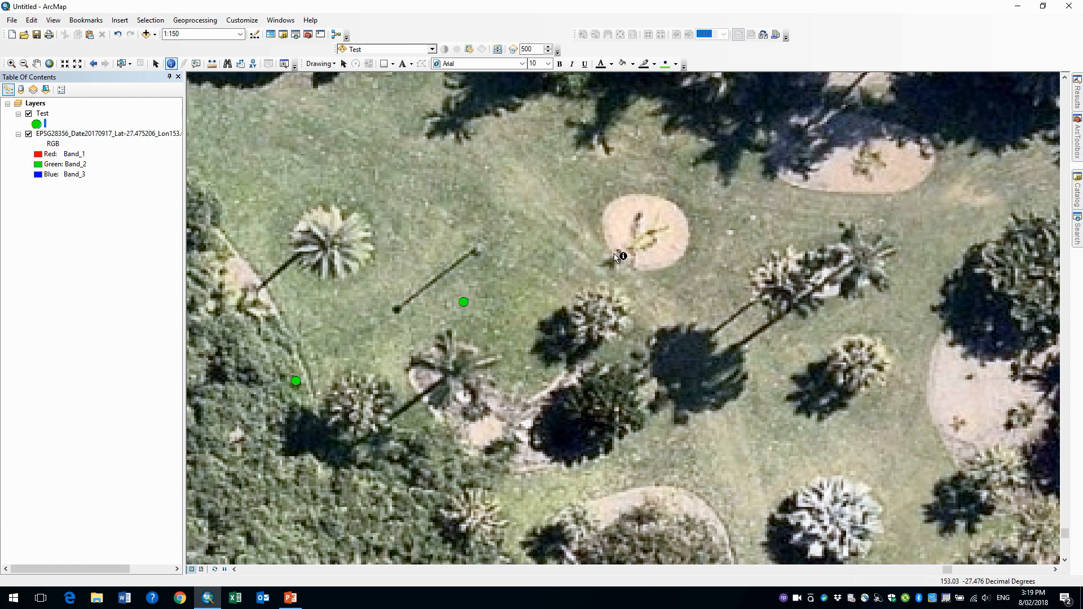
Show the Editor toolbar and dock it with the other toolbars above the map.
right_click(720, 55)
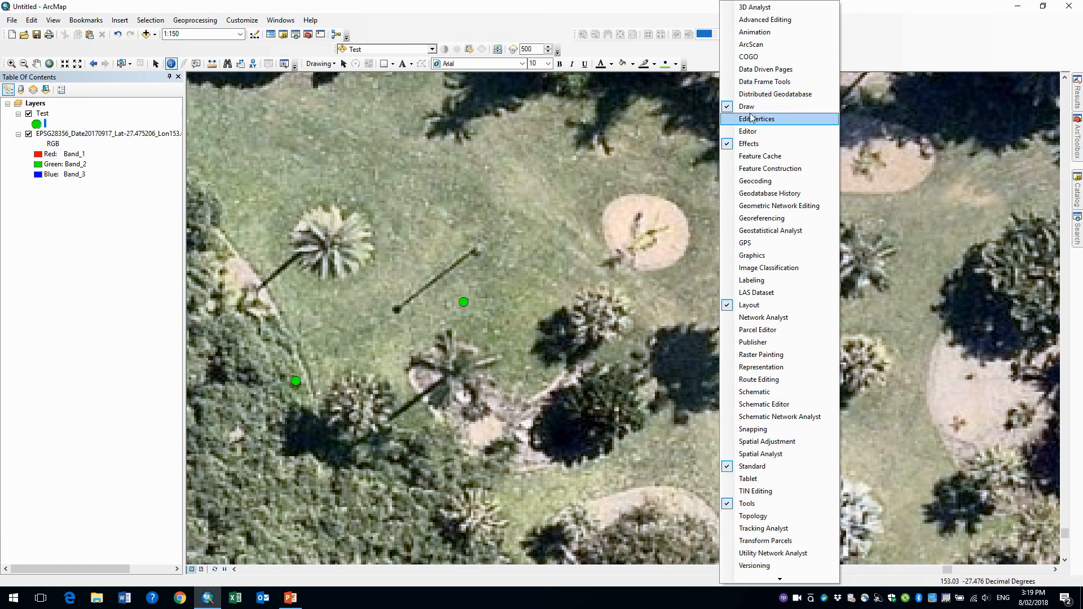
left_click(747, 131)
left_click_drag(307, 83, 608, 50)
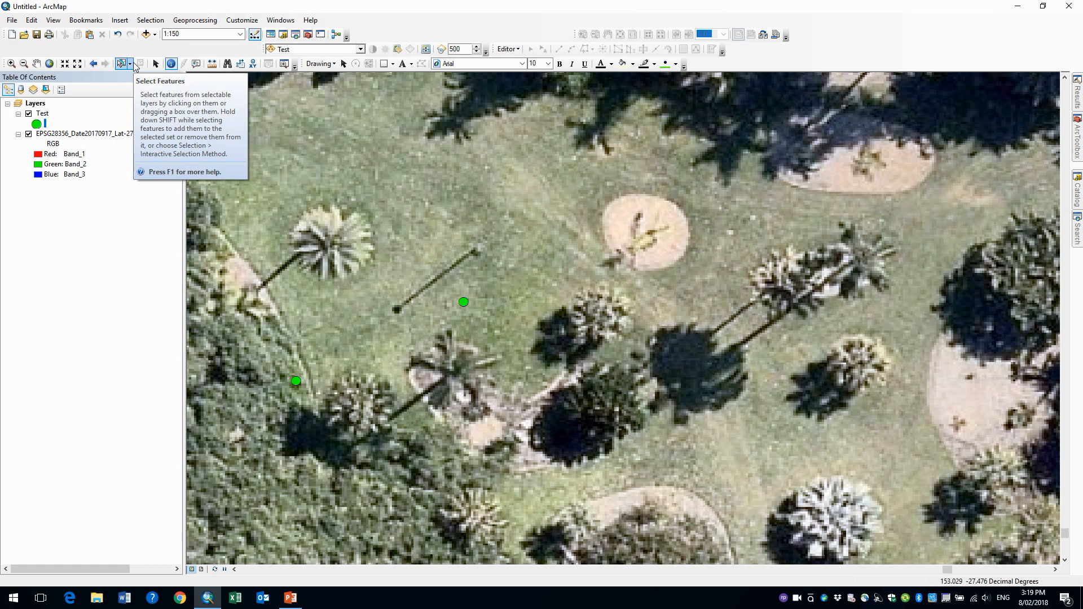
Start an edit session and move the light point onto the north-east end of the nearby lamp post.
left_click(518, 49)
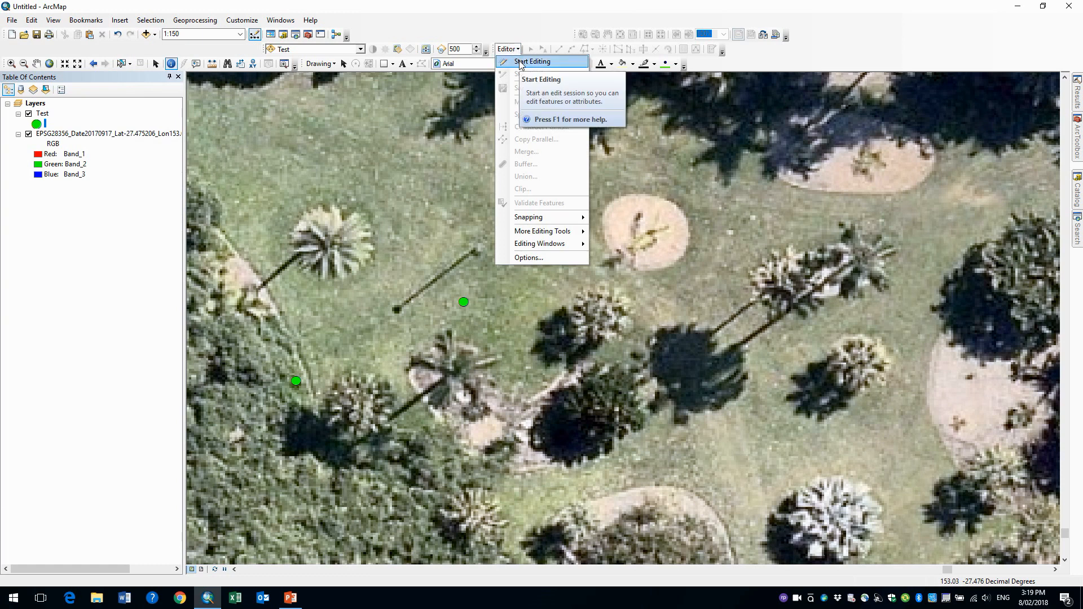
left_click(520, 62)
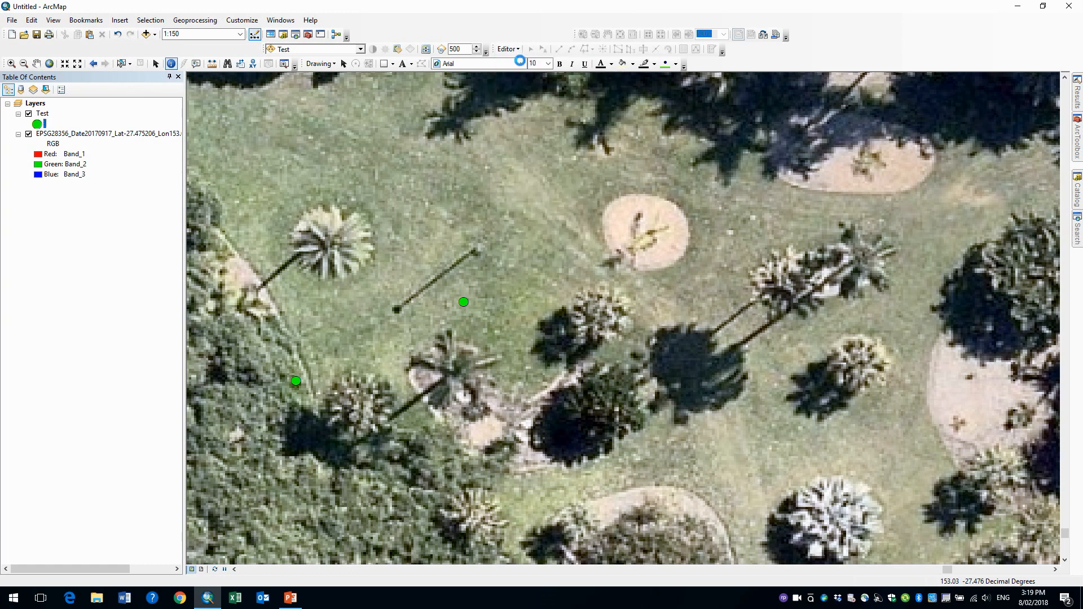
left_click(932, 115)
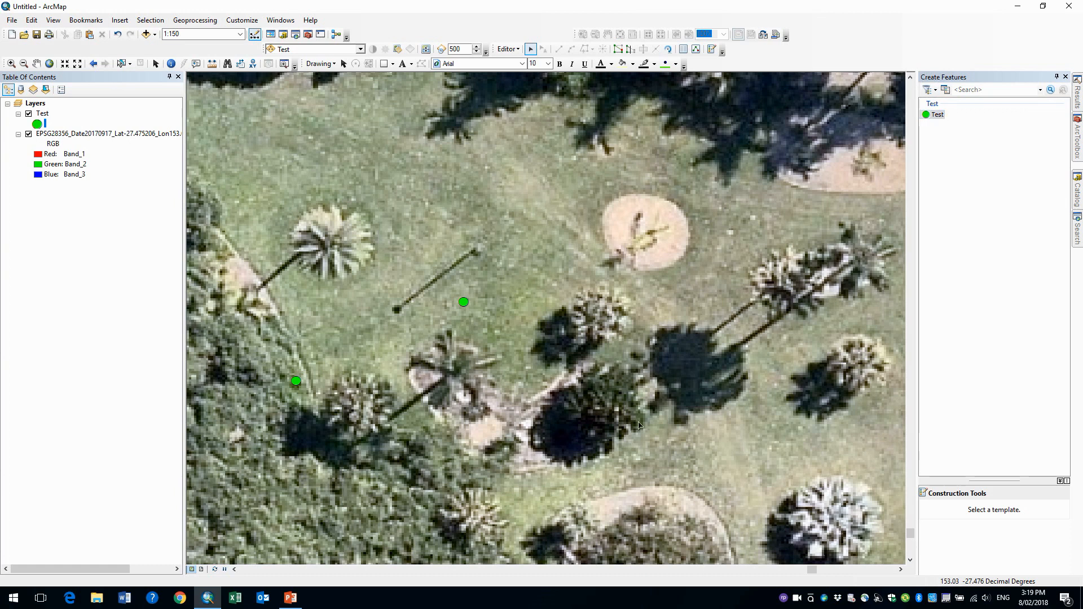
left_click(530, 49)
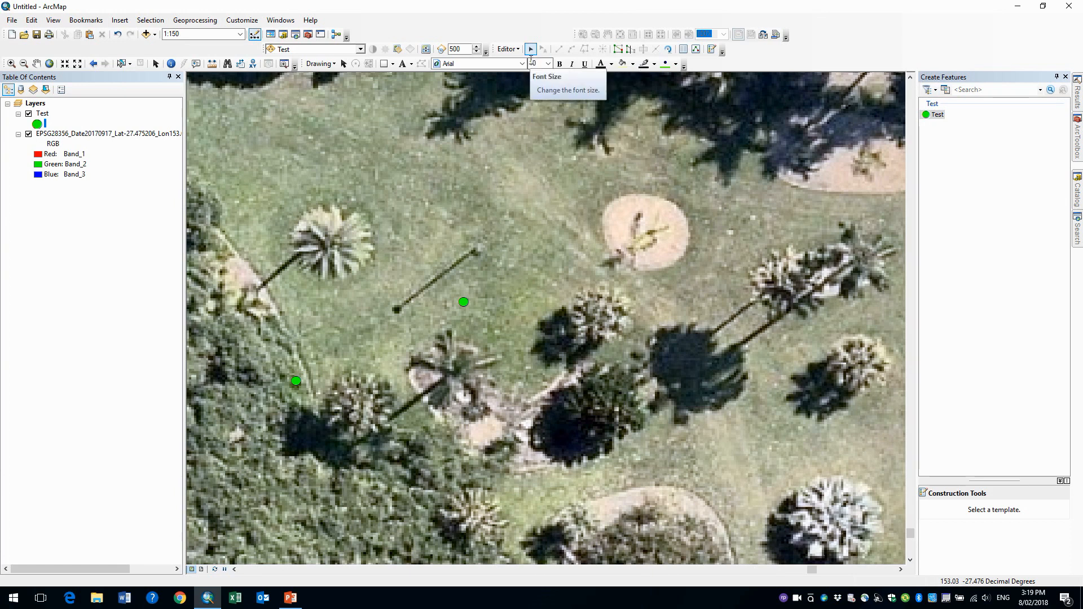
left_click(463, 303)
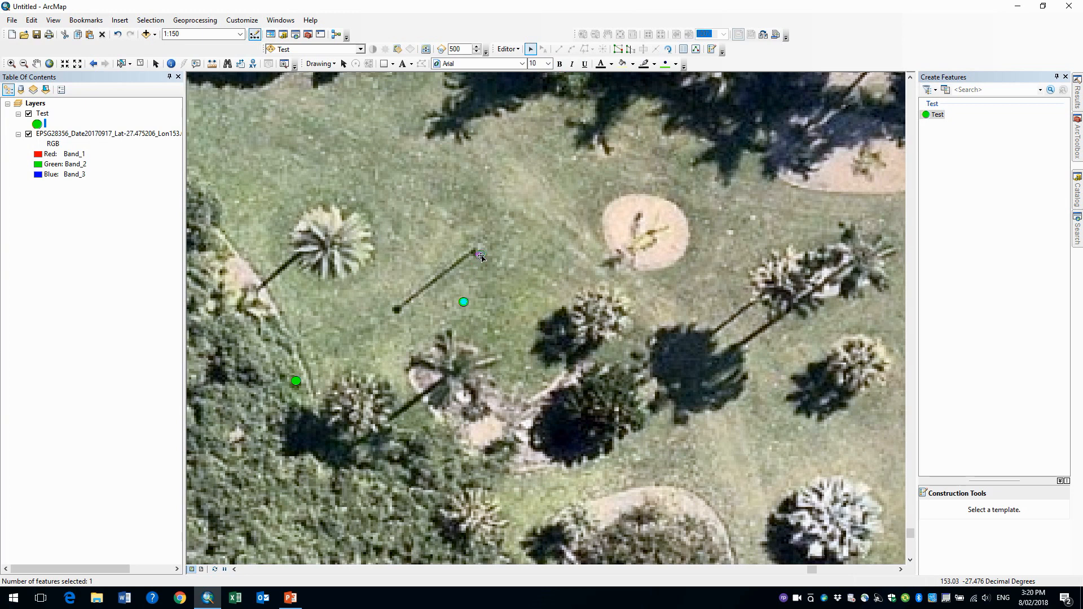
left_click_drag(479, 252, 478, 251)
Save the relocated light point's edits and stop the edit session.
left_click(516, 49)
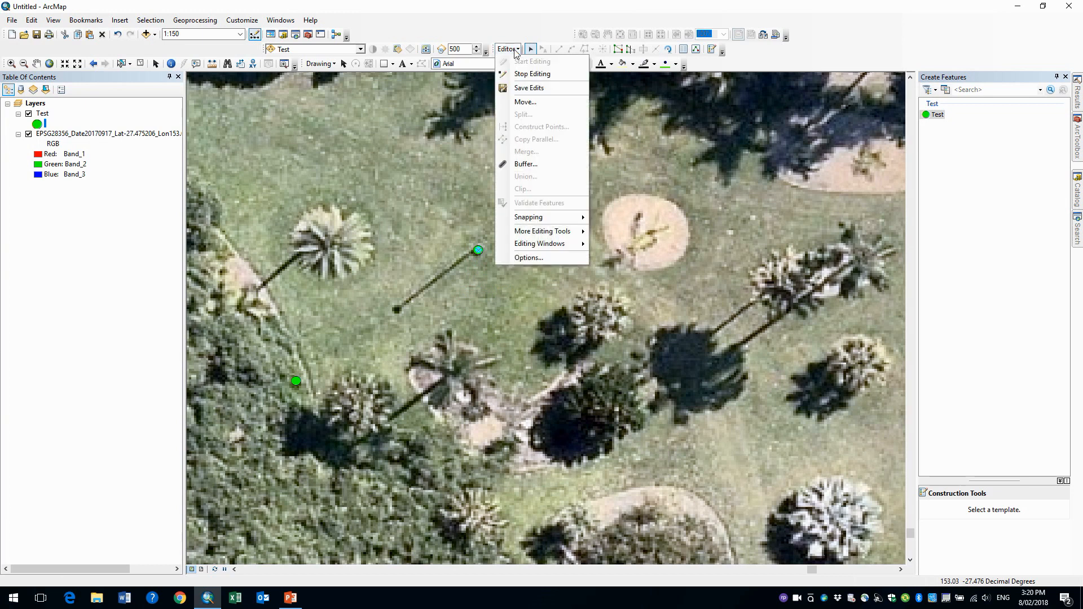
left_click(527, 88)
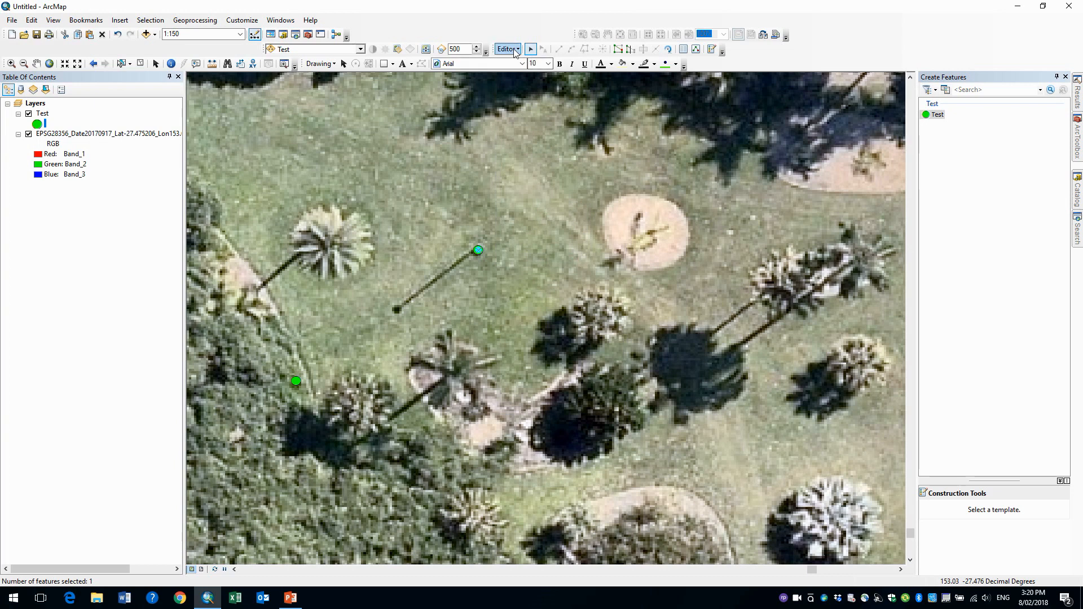
left_click(507, 49)
left_click(525, 75)
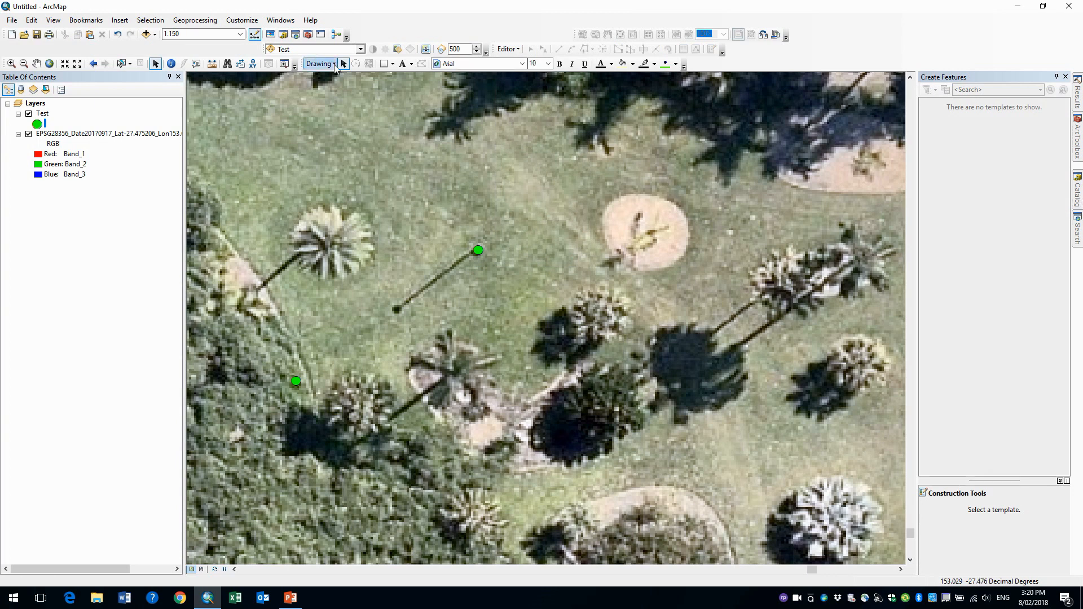
Identify the attributes of the Test point at the edge of the dense tree canopy.
left_click(171, 63)
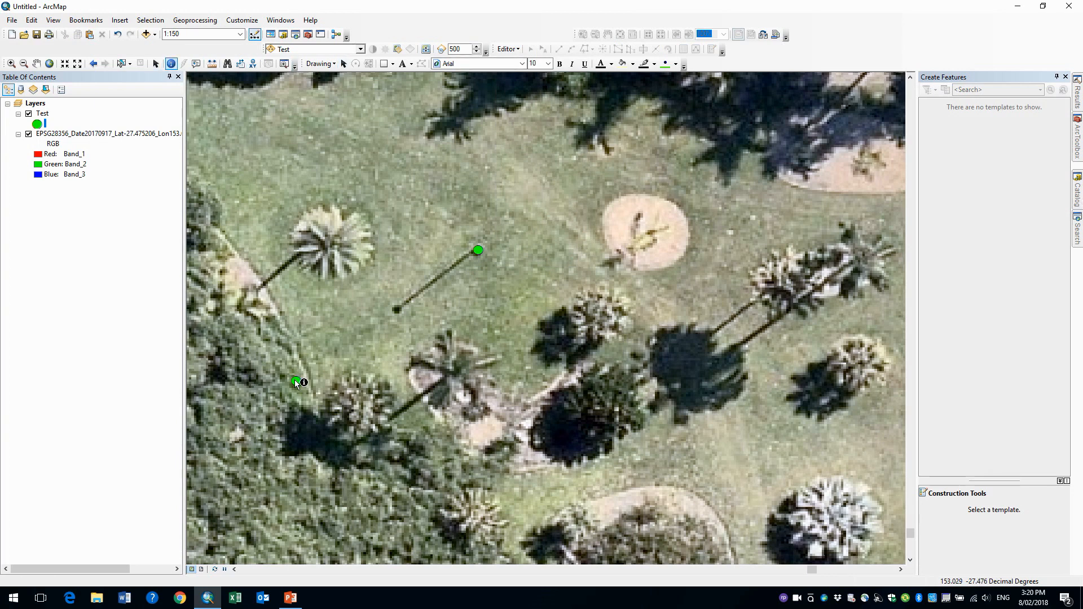
left_click(332, 392)
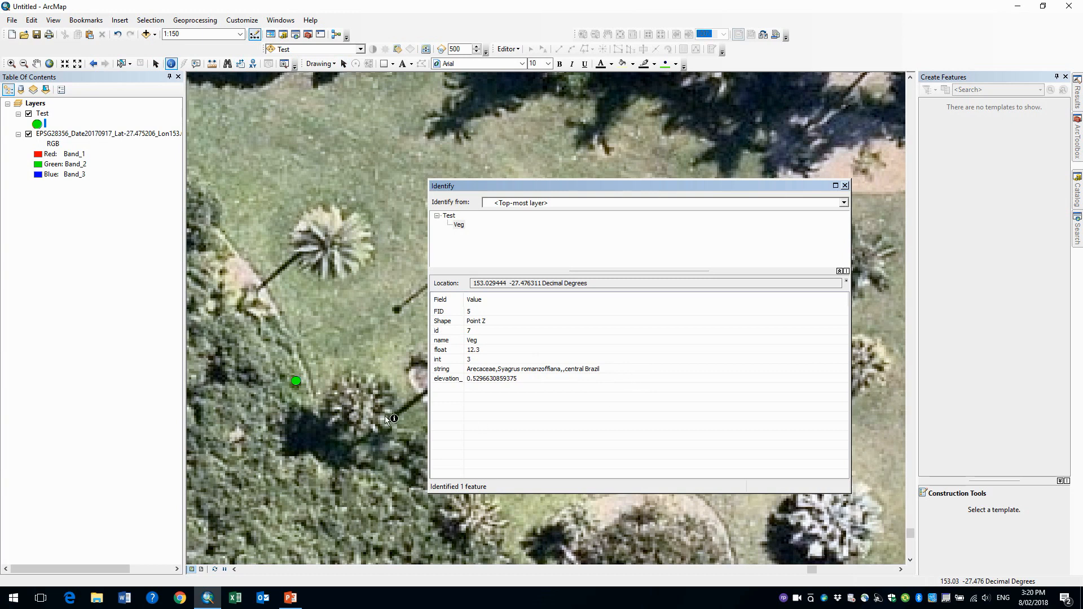
left_click(844, 185)
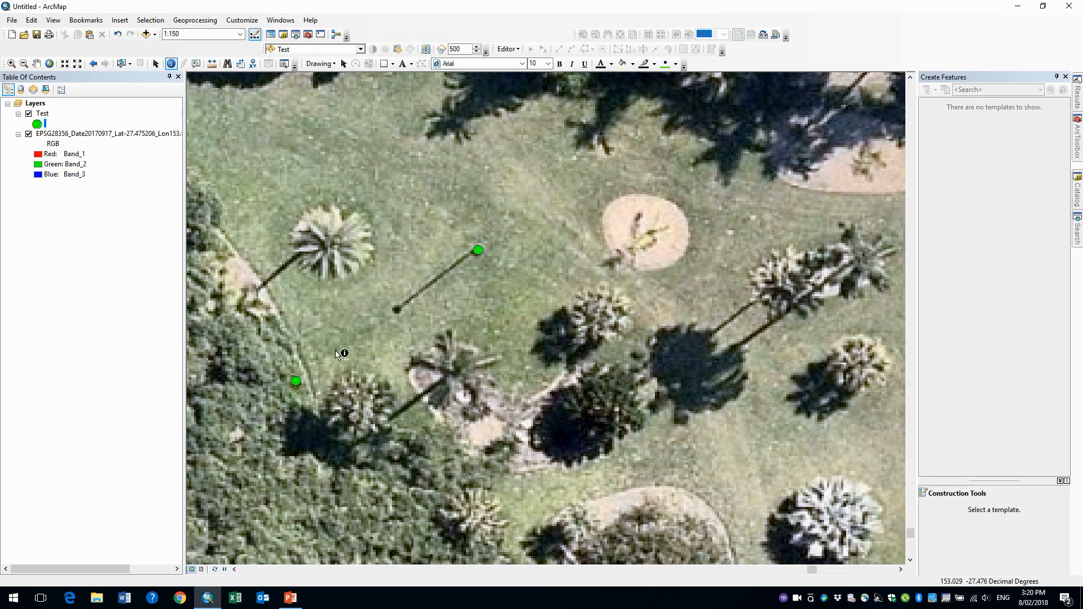
Start another edit session and move the Veg point onto the centre of the adjacent palm crown.
left_click(508, 49)
left_click(525, 61)
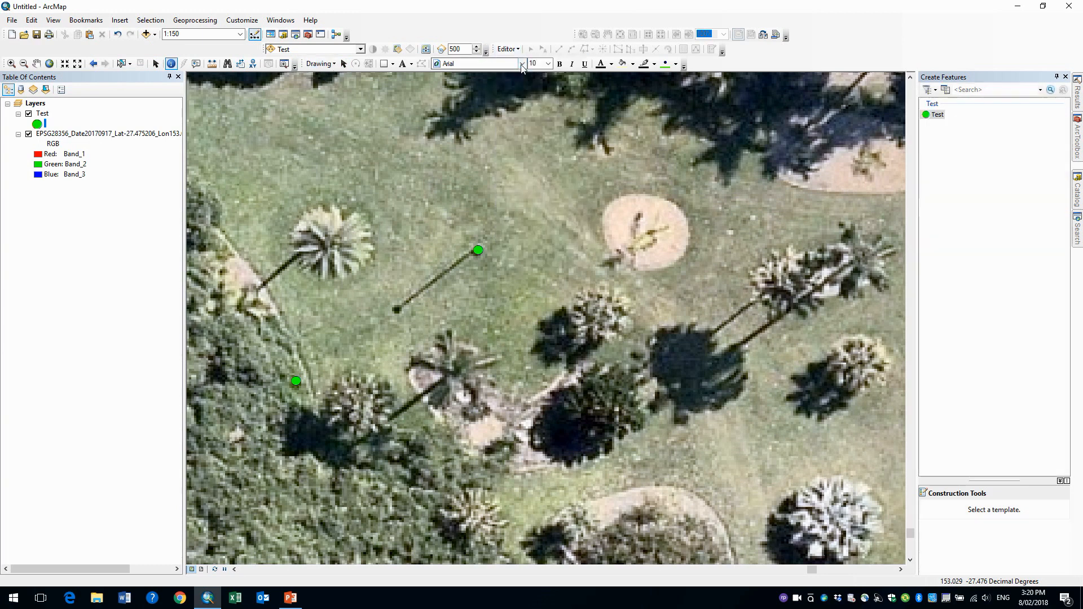
left_click(295, 382)
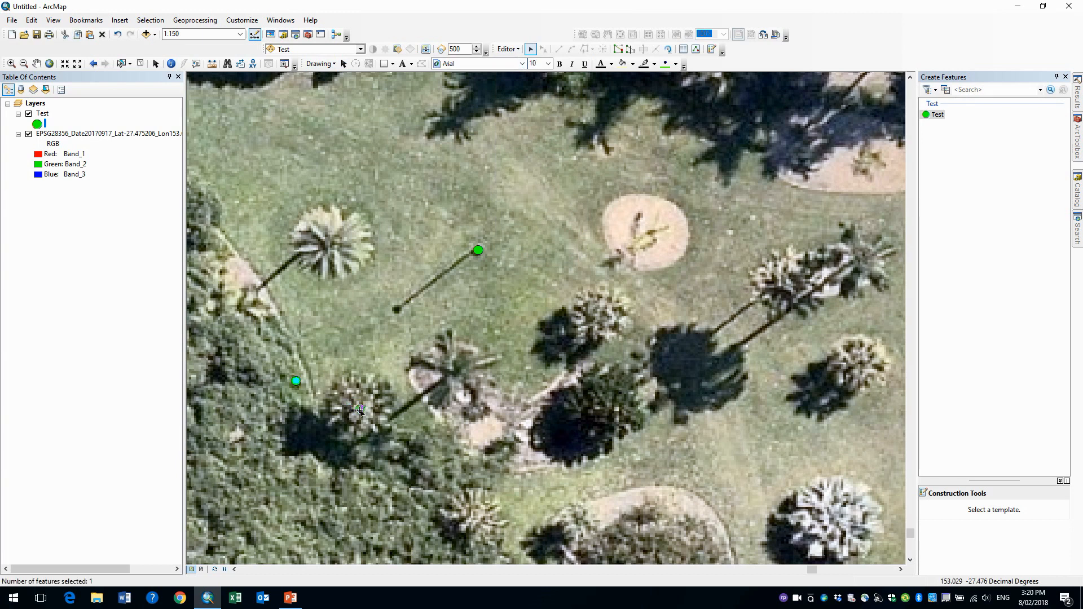
left_click_drag(359, 410, 359, 409)
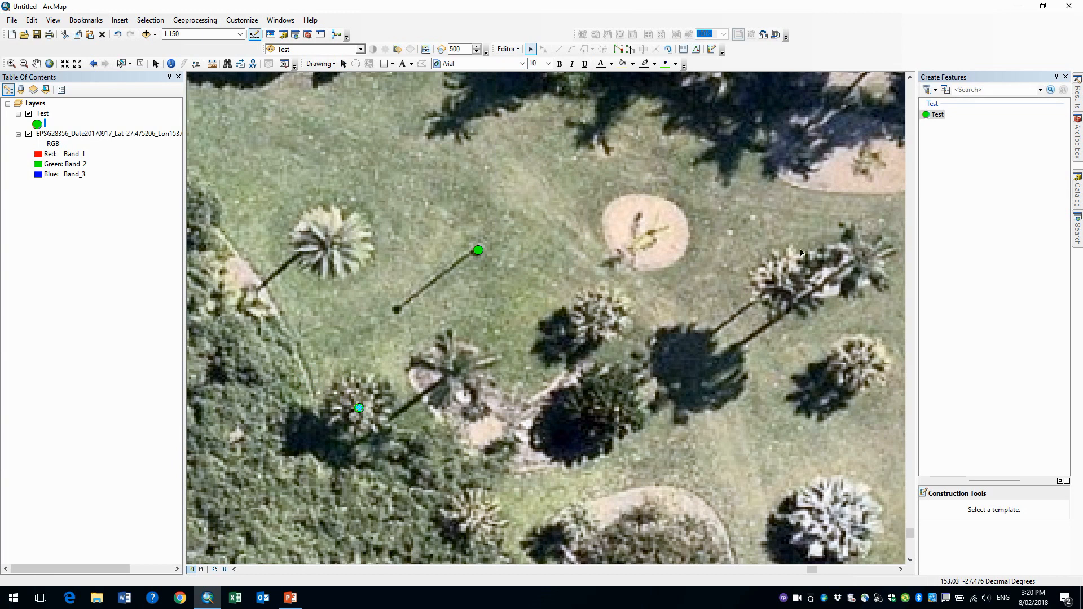
Save the relocated Veg point's edits and end the edit session.
left_click(507, 49)
left_click(519, 87)
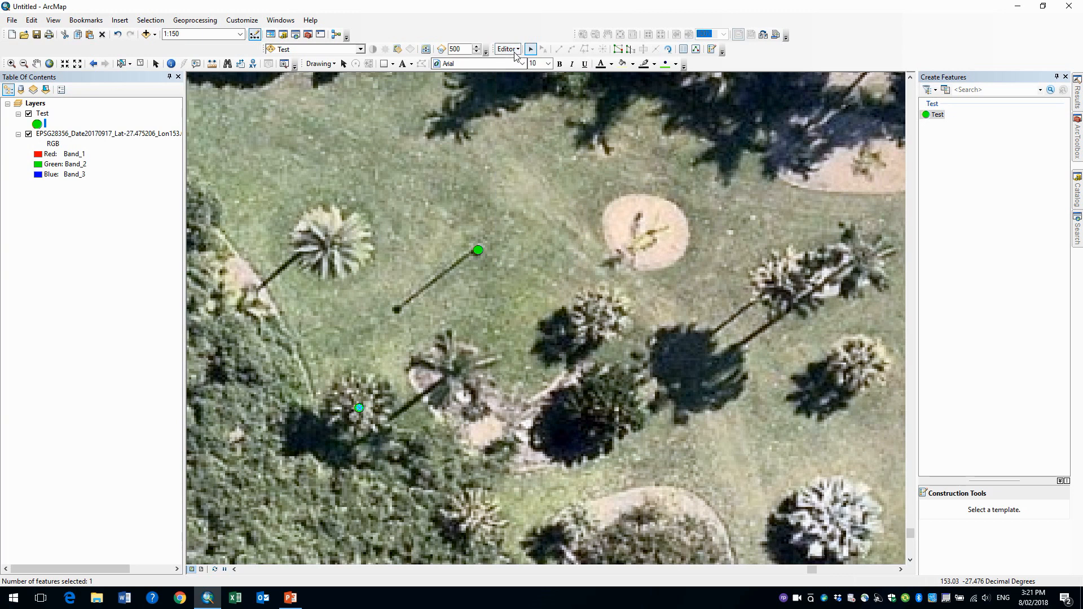
left_click(511, 49)
left_click(524, 74)
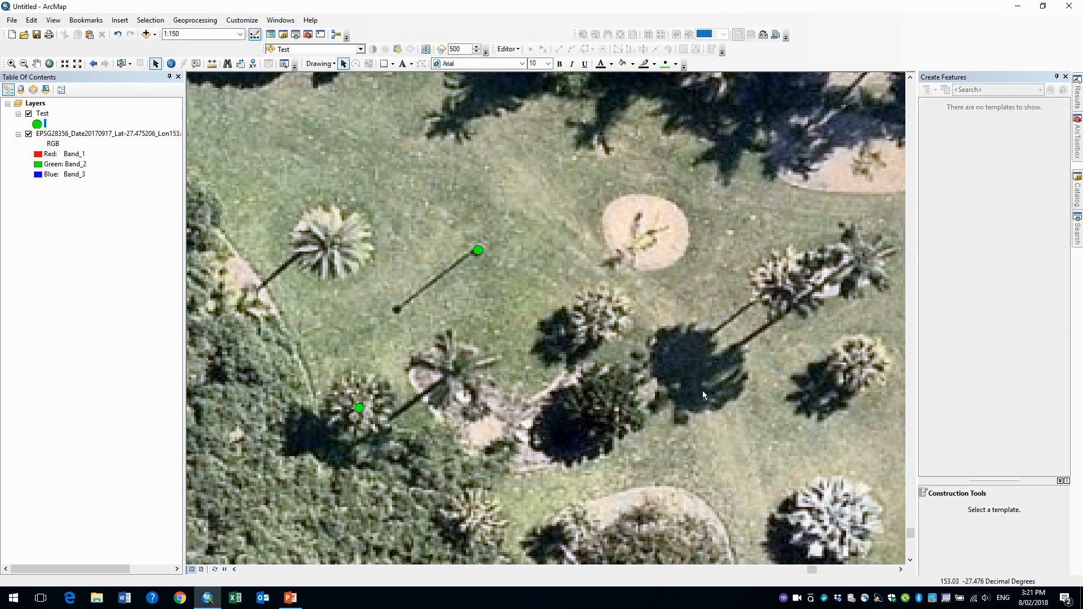